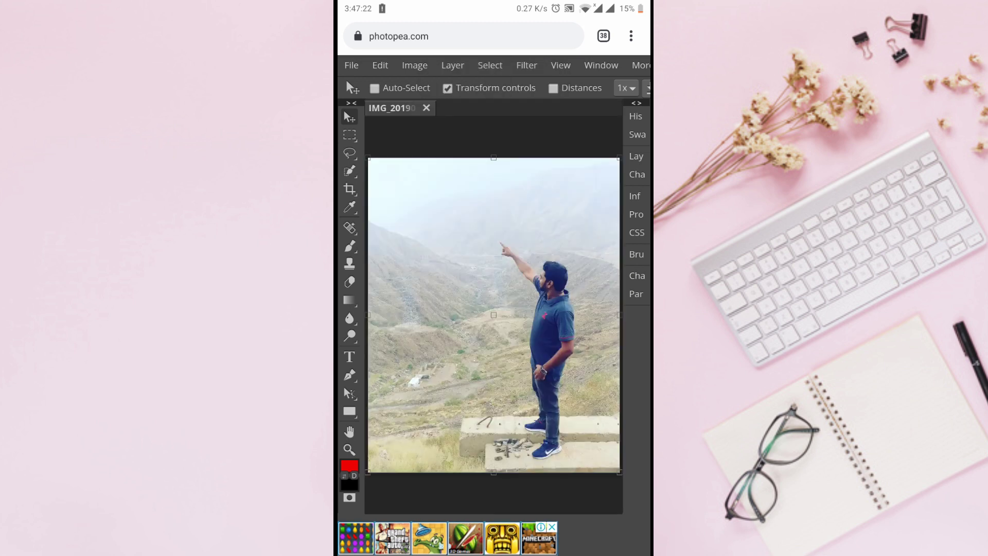
Crop the photo to a tighter frame around the man pointing
left_click(350, 189)
left_click(456, 194)
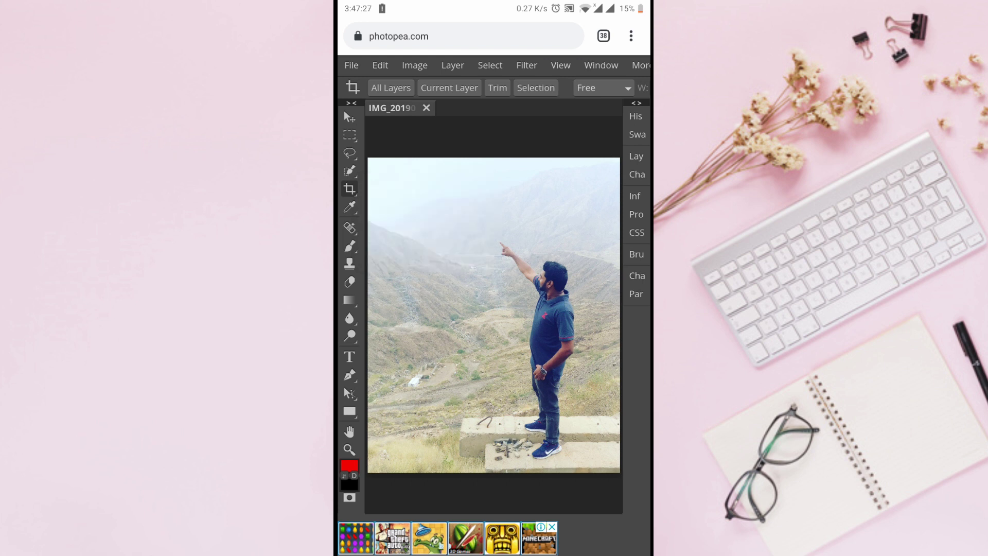
left_click_drag(377, 154, 616, 465)
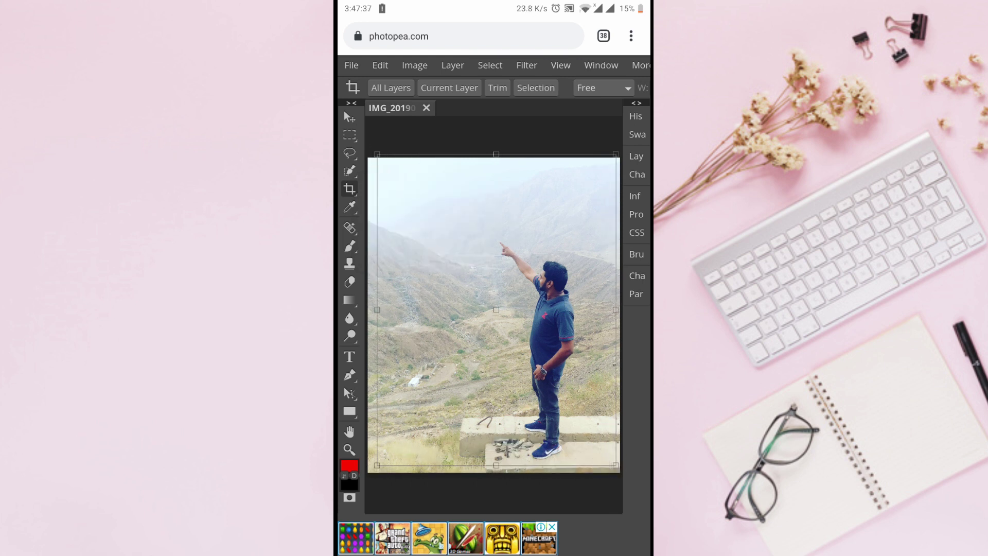
left_click(640, 65)
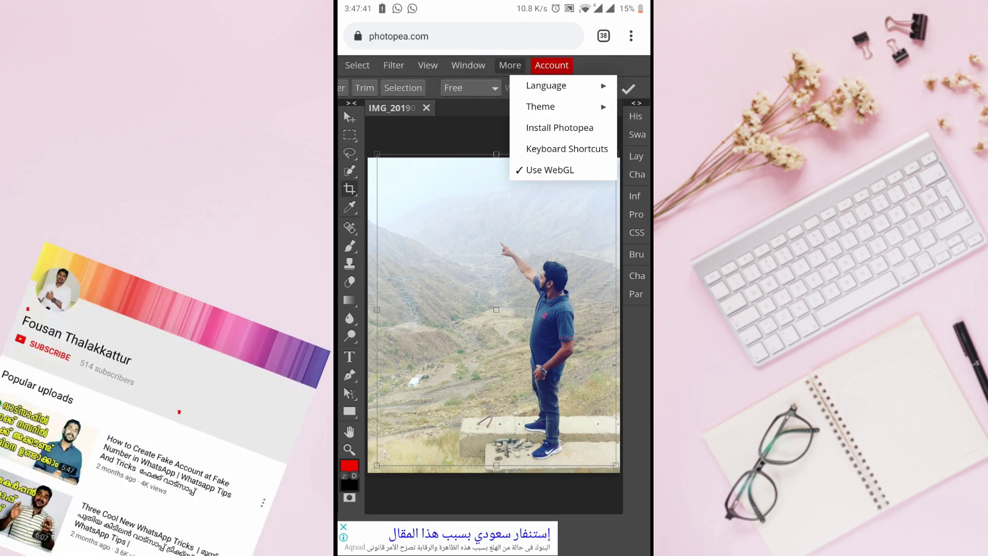
left_click(628, 89)
left_click(628, 88)
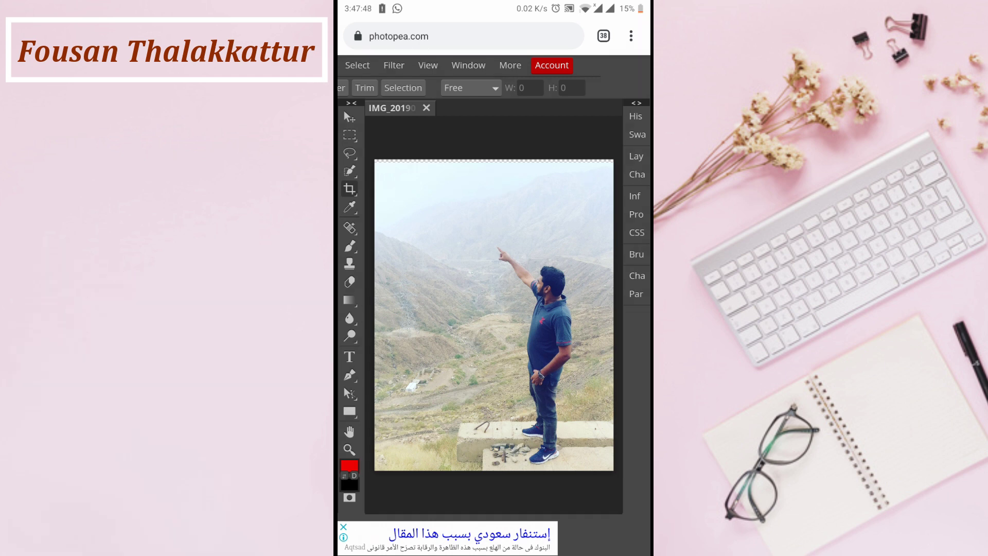
Shift the cropped photo layer slightly upward with the Move tool
left_click_drag(556, 369, 553, 312)
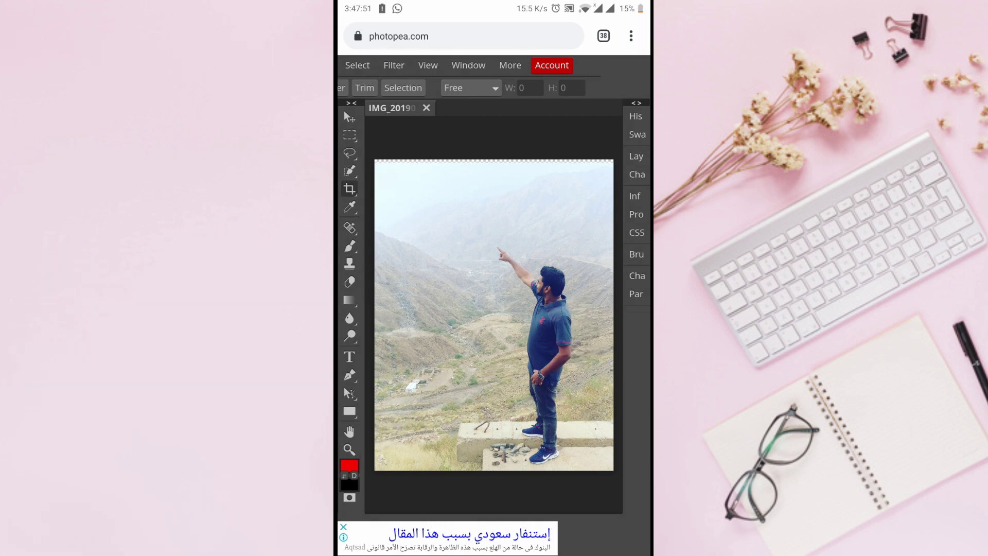
left_click(357, 117)
mouse_move(562, 355)
left_mouse_down()
mouse_move(557, 326)
mouse_move(557, 352)
left_mouse_up()
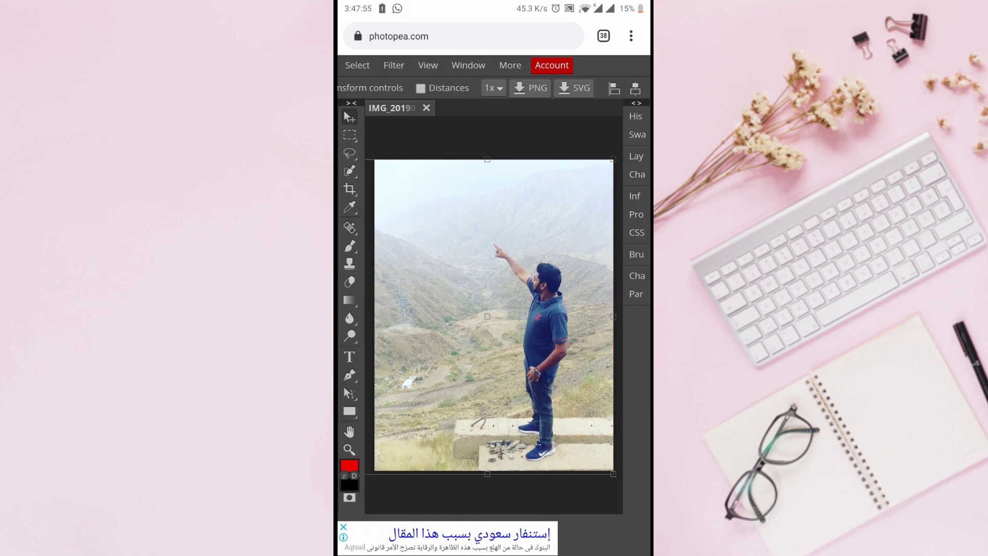
Free-transform the photo so it fits within the canvas
left_click(585, 126)
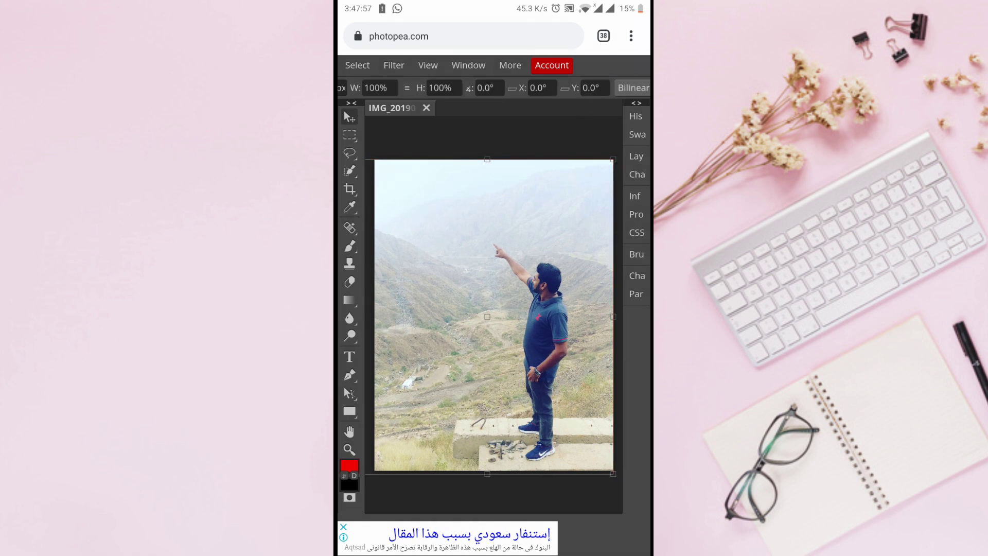
left_click(474, 65)
left_click_drag(511, 64, 649, 66)
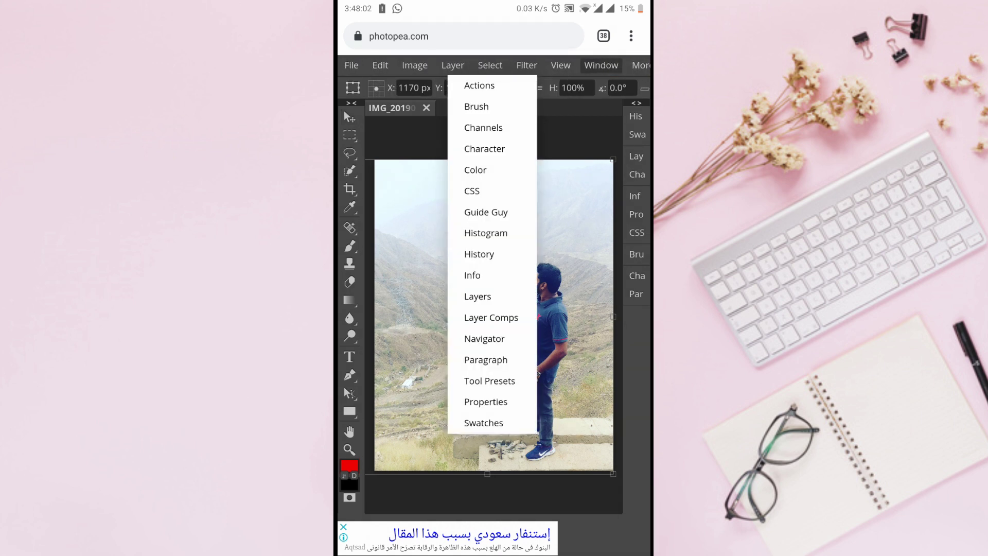
Open Image > Adjustments and pick Brightness/Contrast
left_click(413, 65)
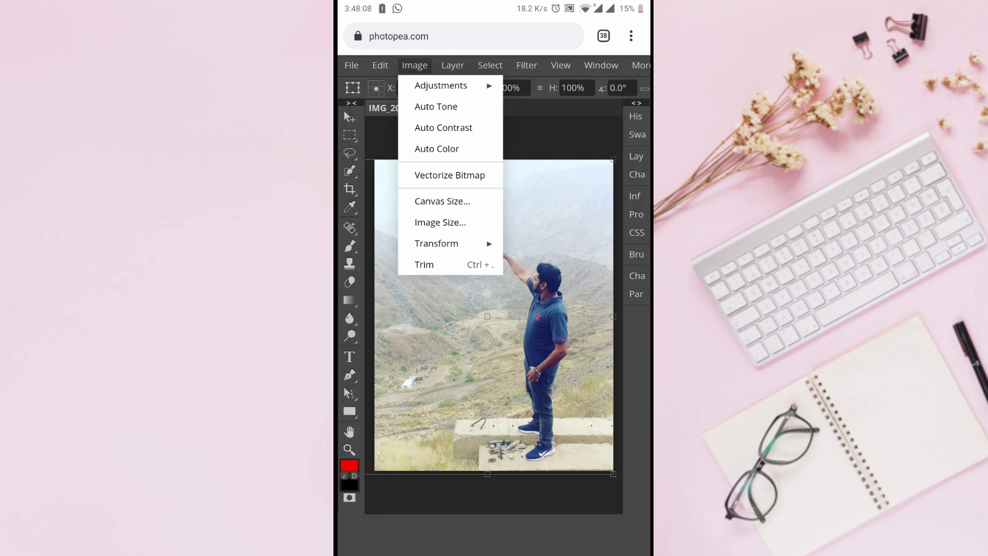
left_click(476, 88)
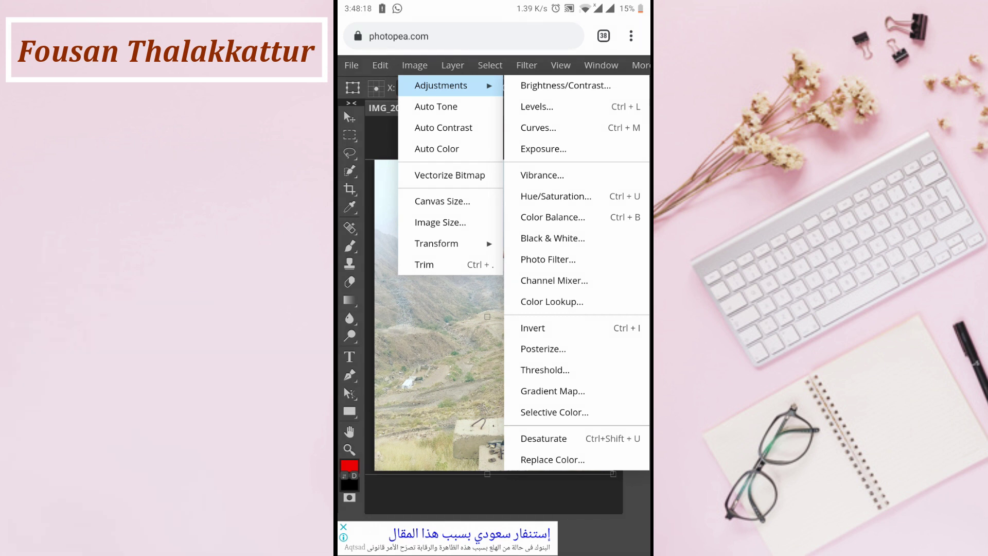
left_click(594, 85)
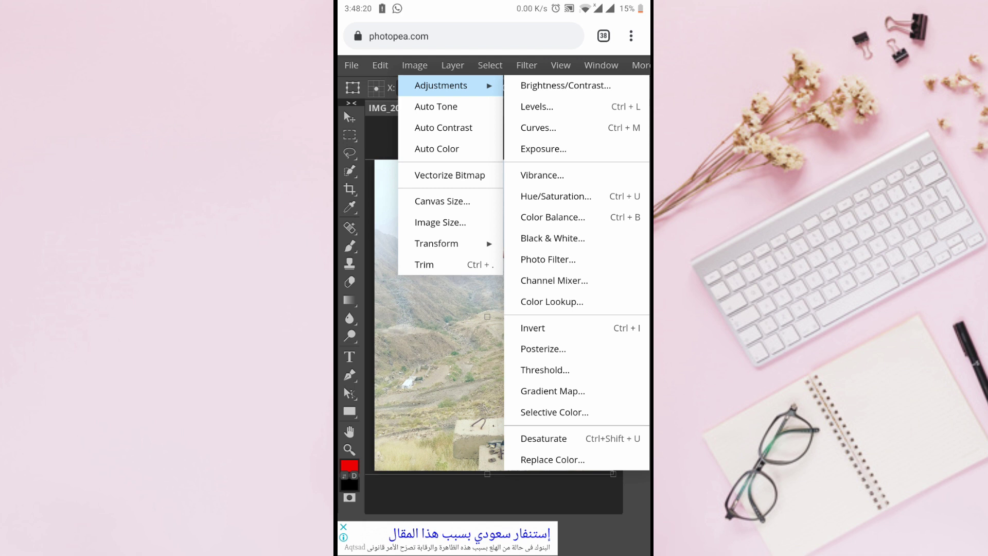
Apply Brightness/Contrast with brightness 5 and contrast 10
left_click(566, 88)
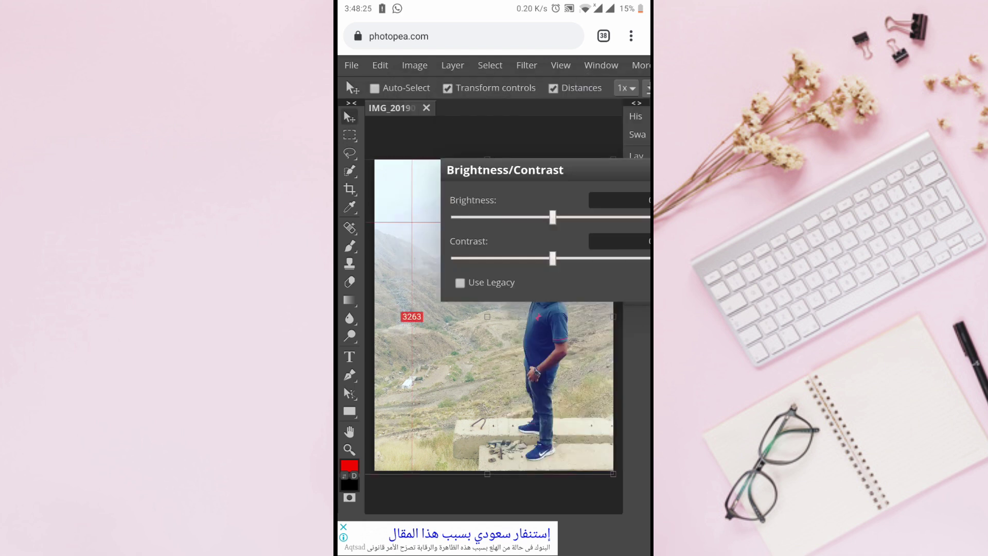
left_click(553, 88)
left_click_drag(514, 169, 451, 108)
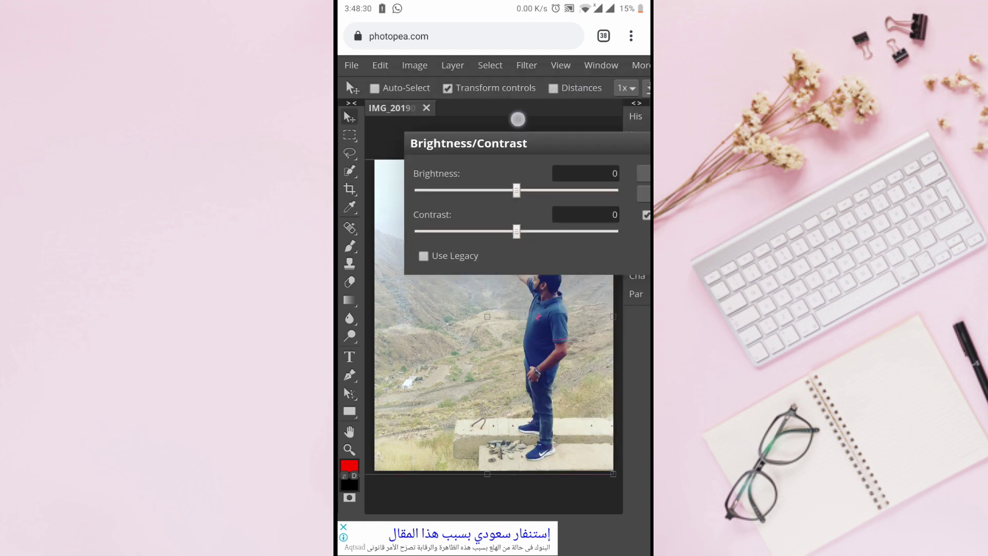
mouse_move(502, 149)
left_mouse_down()
mouse_move(483, 139)
mouse_move(492, 140)
left_mouse_up()
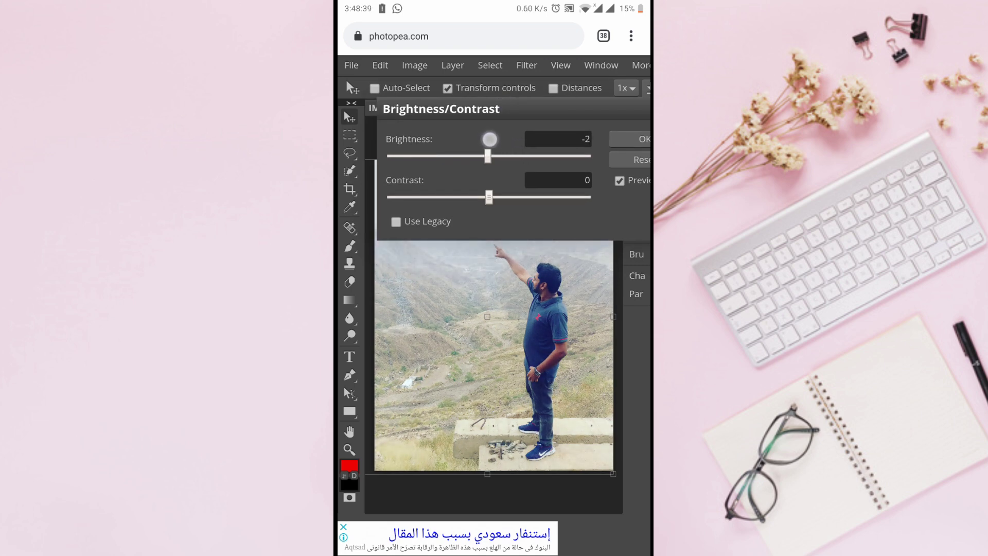
left_click_drag(489, 198, 497, 231)
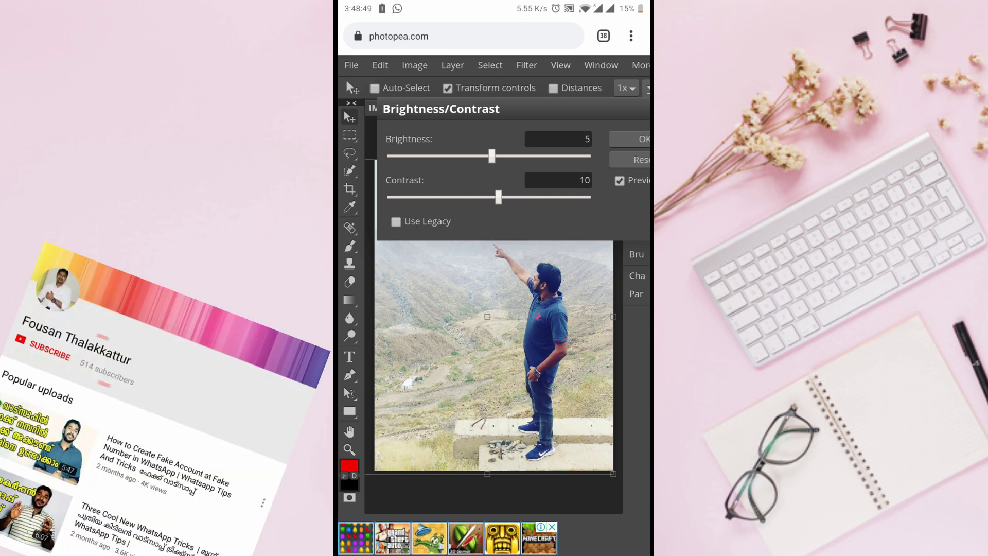
left_click(643, 139)
Apply a Hue/Saturation adjustment raising saturation to 10
left_click(415, 65)
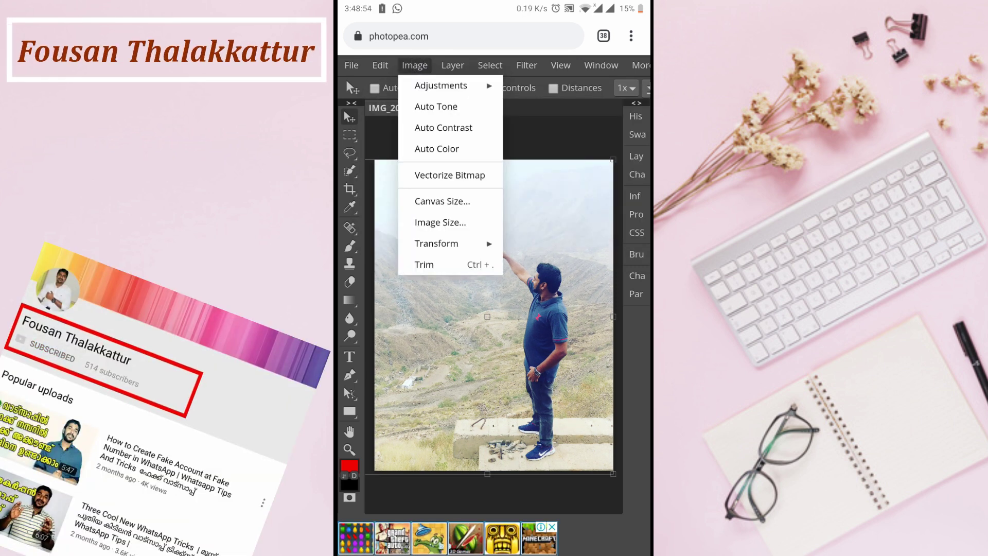
left_click(441, 85)
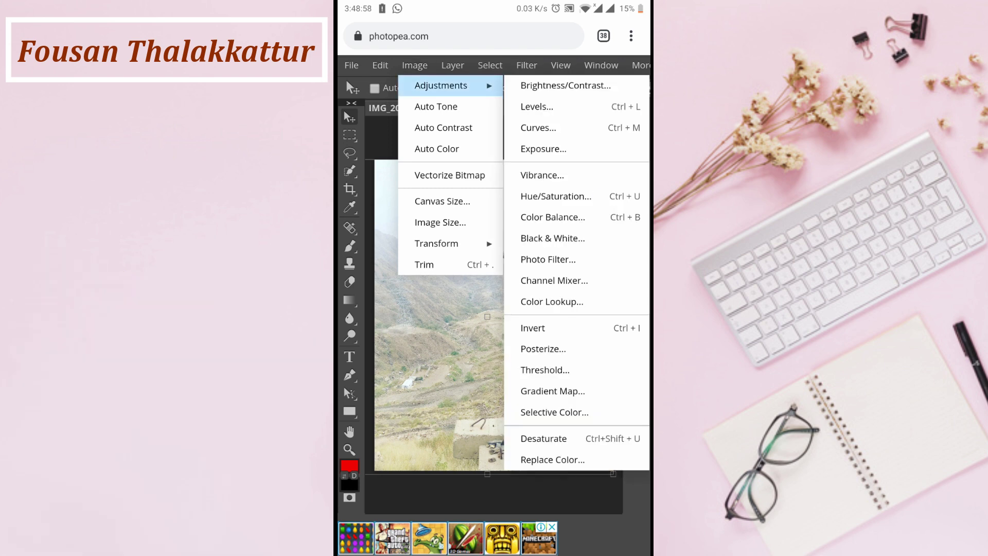
left_click(556, 196)
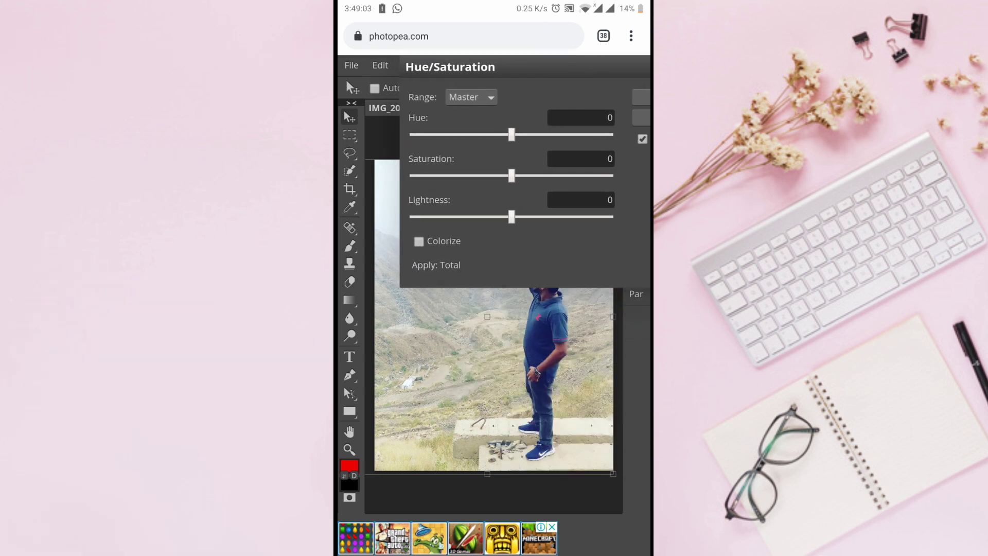
mouse_move(511, 176)
left_mouse_down()
mouse_move(547, 173)
mouse_move(544, 196)
mouse_move(520, 215)
mouse_move(538, 216)
mouse_move(511, 216)
left_mouse_up()
left_click(640, 97)
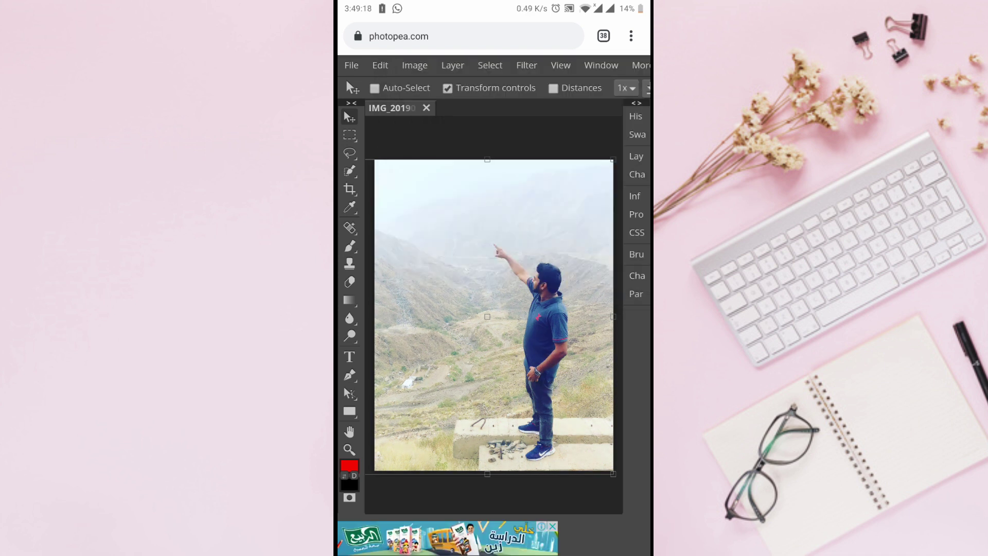
Flip the photo horizontally with Edit > Transform > Flip Horizontally
right_click(350, 189)
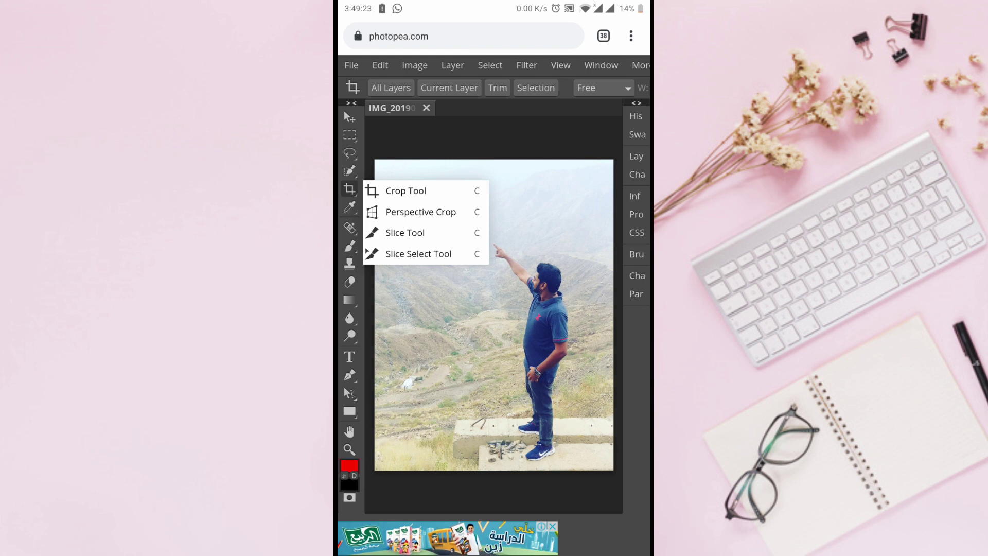
left_click(406, 191)
left_click(414, 65)
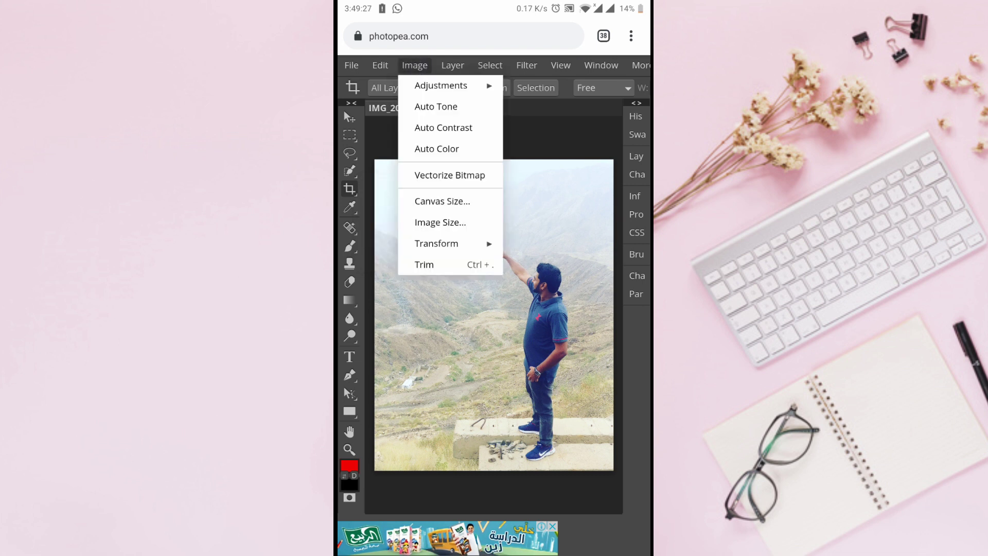
left_click(380, 65)
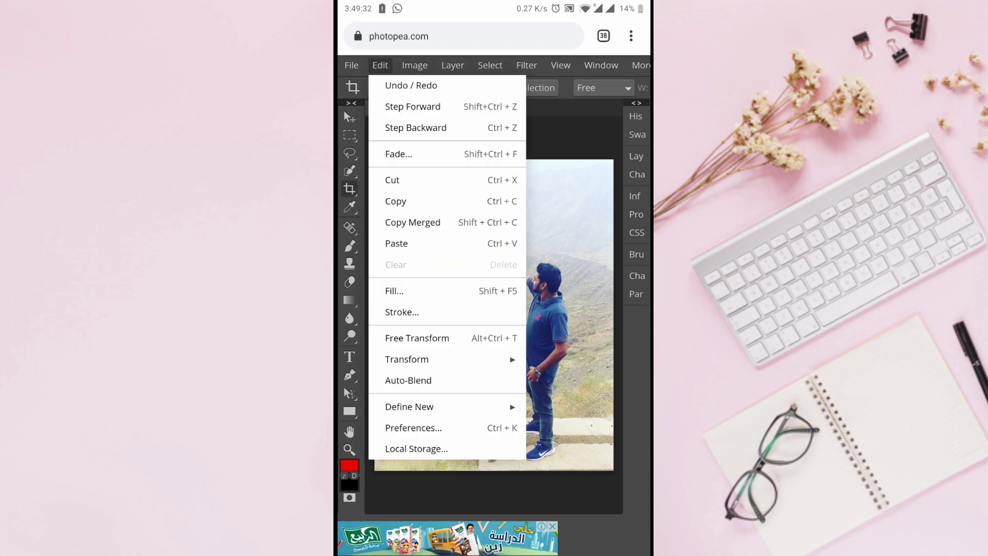
left_click(485, 358)
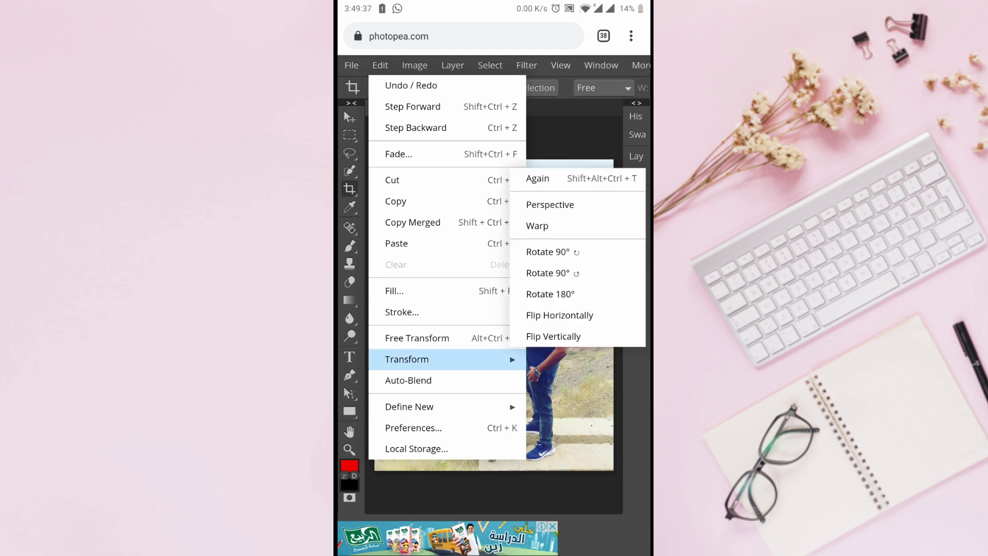
left_click(592, 317)
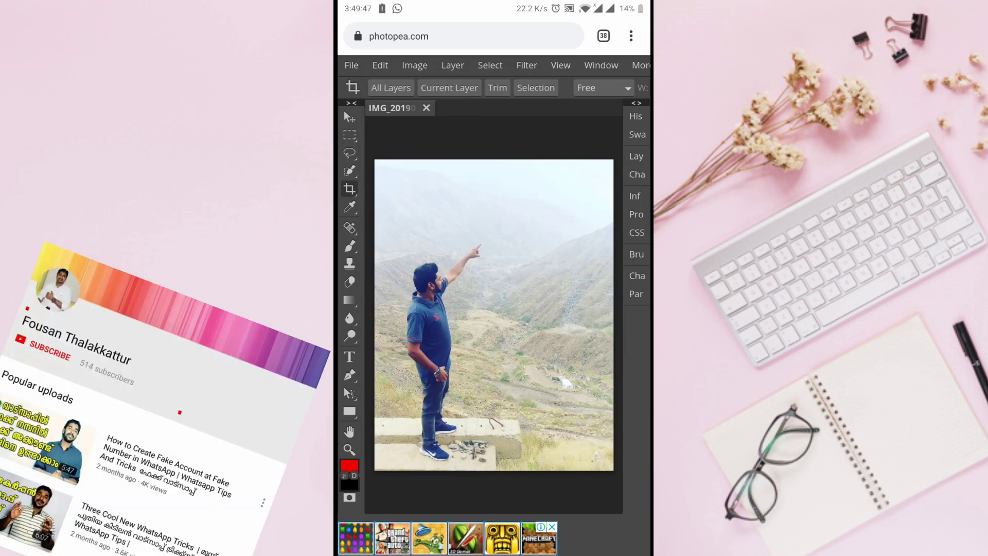
Apply a Curves adjustment that bows the RGB curve upward to brighten midtones
left_click(414, 65)
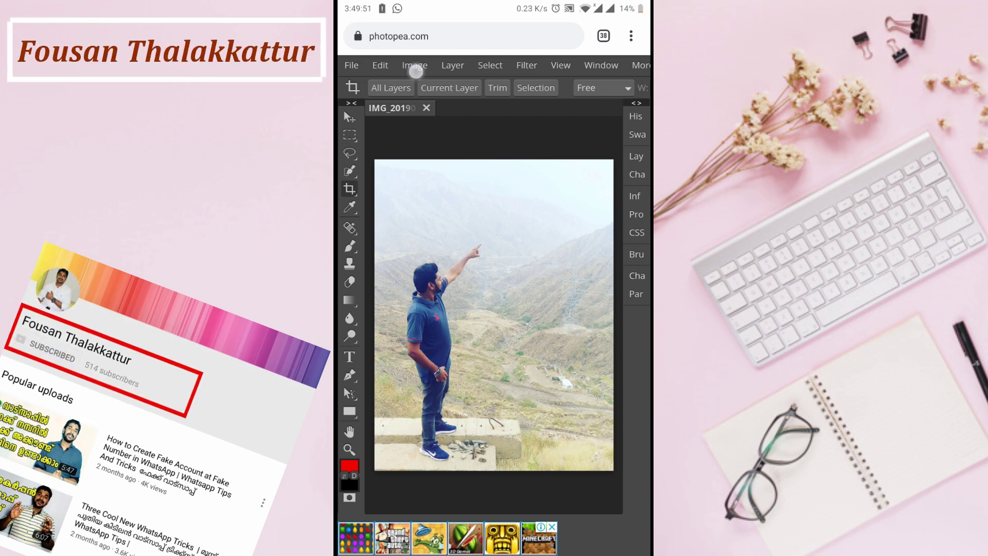
left_click(538, 128)
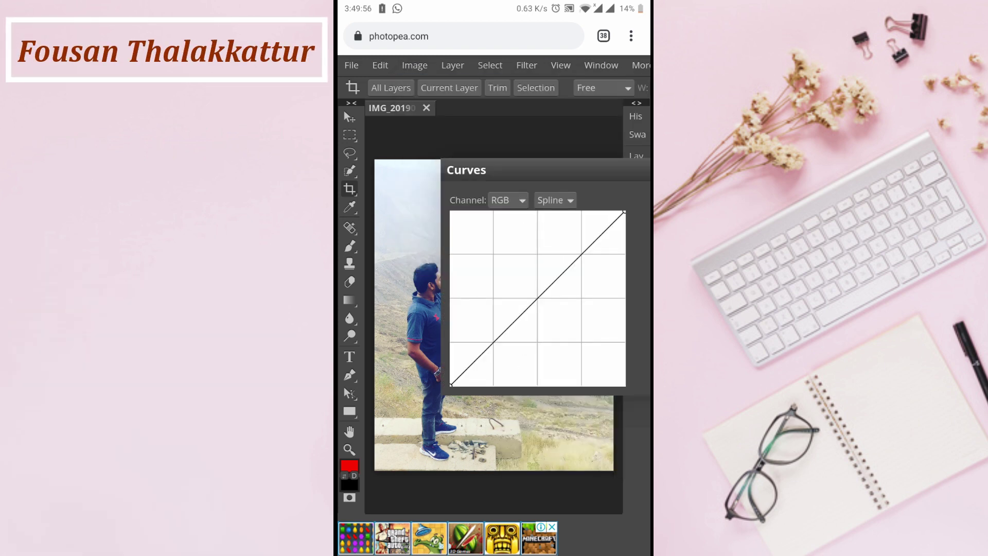
mouse_move(574, 260)
left_mouse_down()
mouse_move(574, 237)
mouse_move(581, 243)
left_mouse_up()
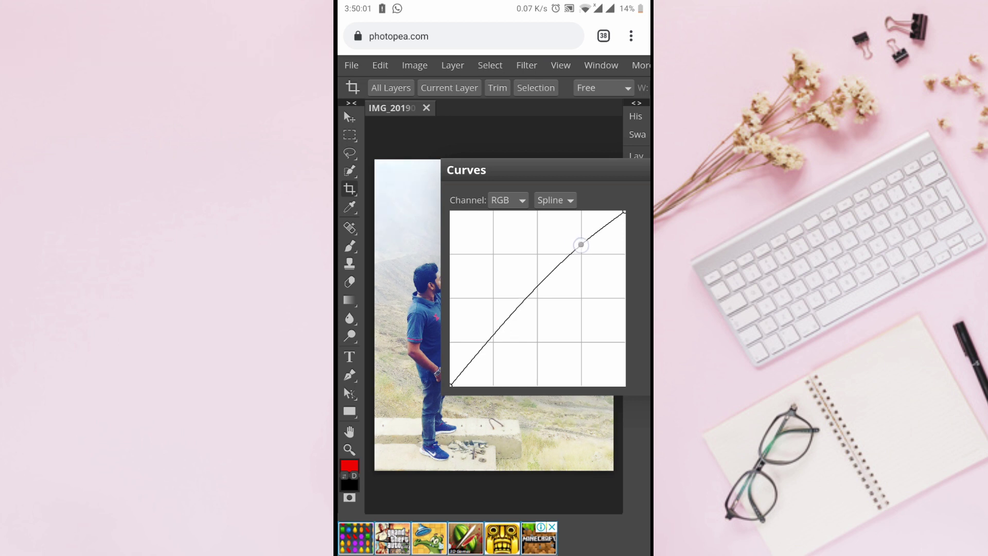
left_click_drag(582, 166, 499, 147)
left_click(612, 180)
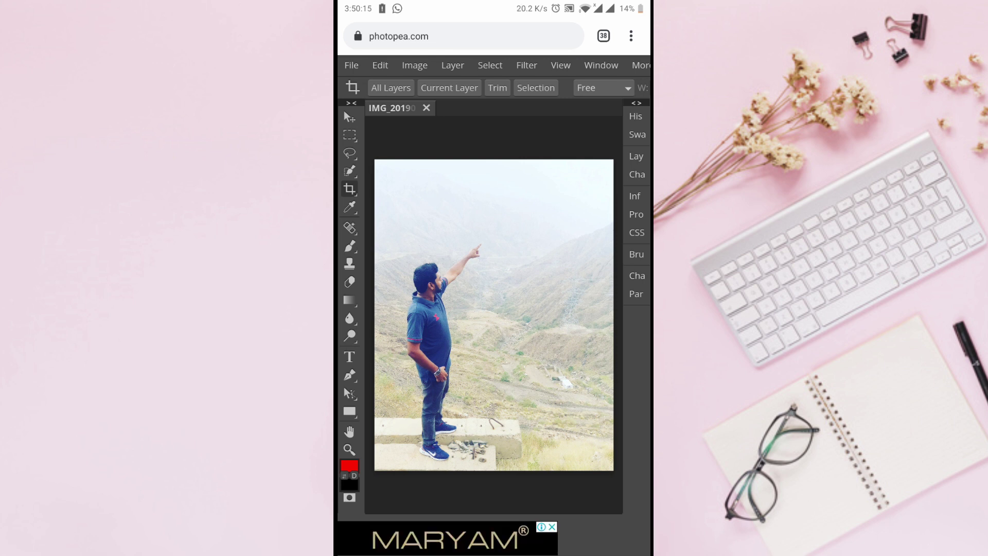
Set up the Eraser with 50% opacity, 50% flow and a 304 px brush
left_click(349, 281)
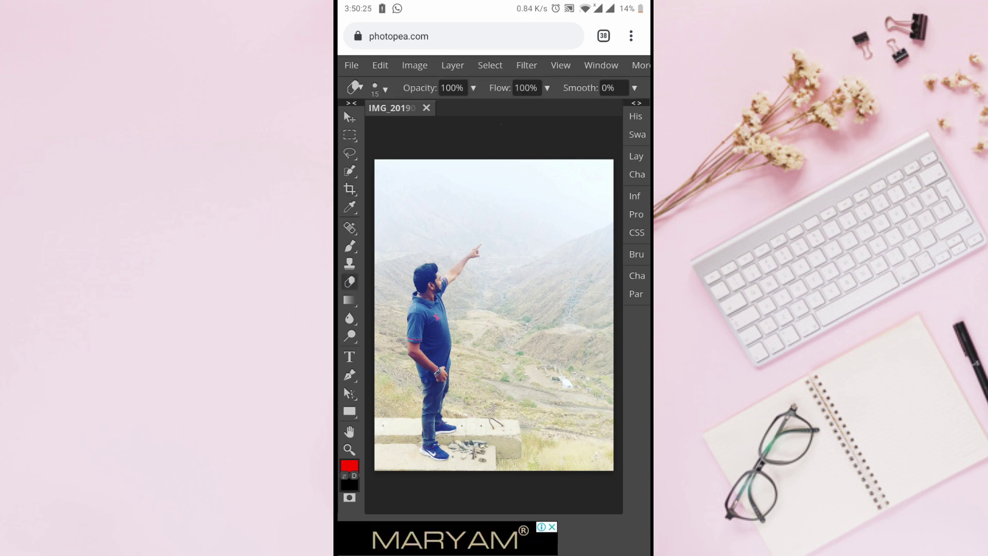
left_click(451, 87)
key("BackSpace")
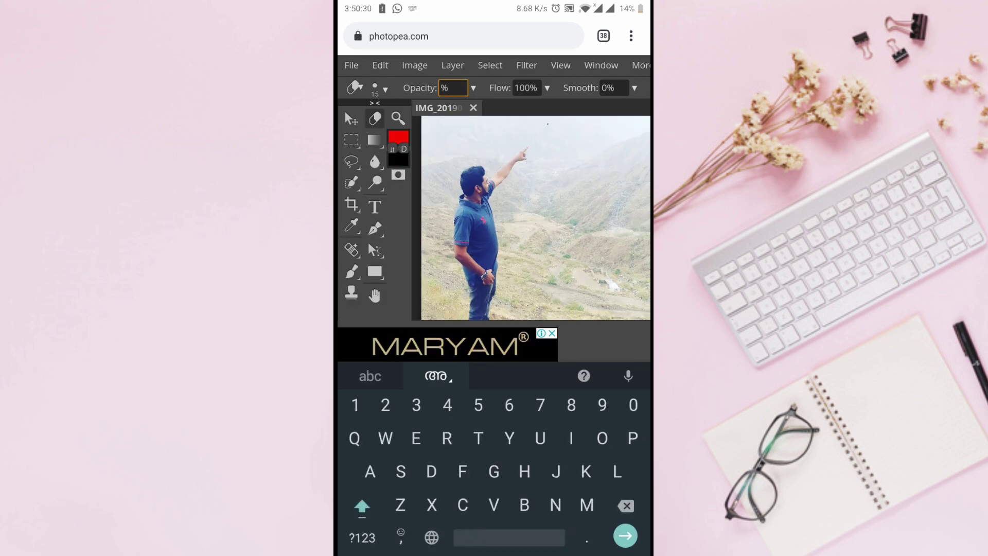
type("50")
left_click(529, 103)
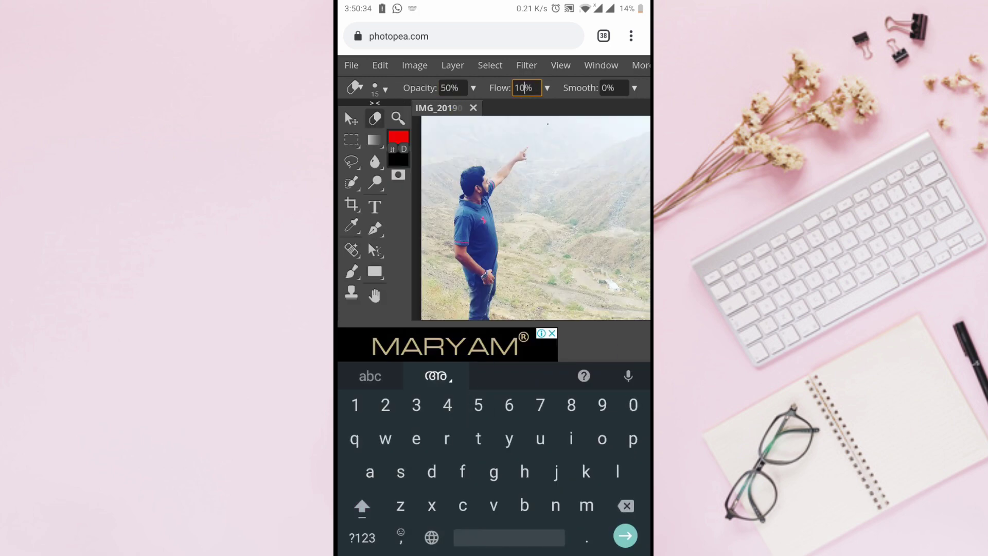
key("BackSpace")
key("BackSpace")
type("50")
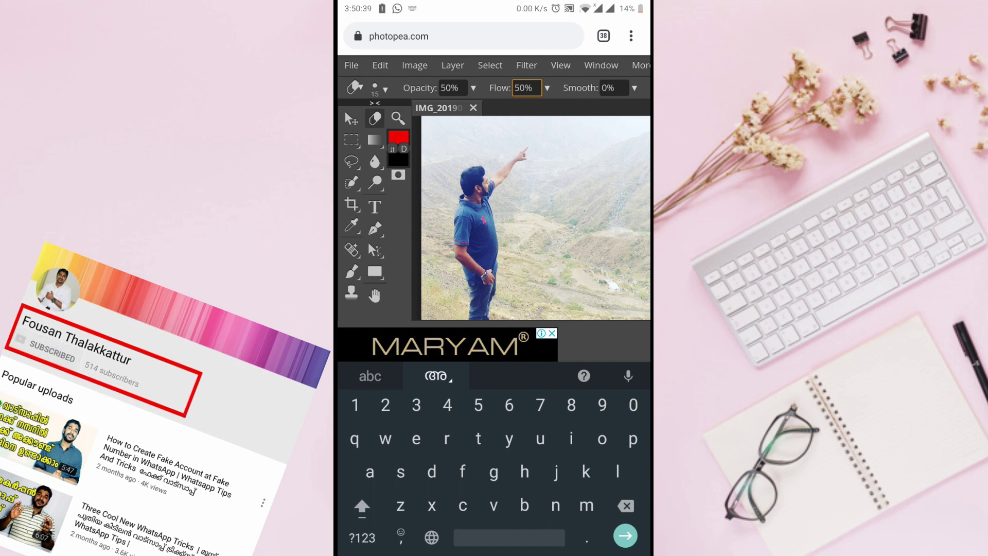
left_click(380, 88)
left_click(384, 206)
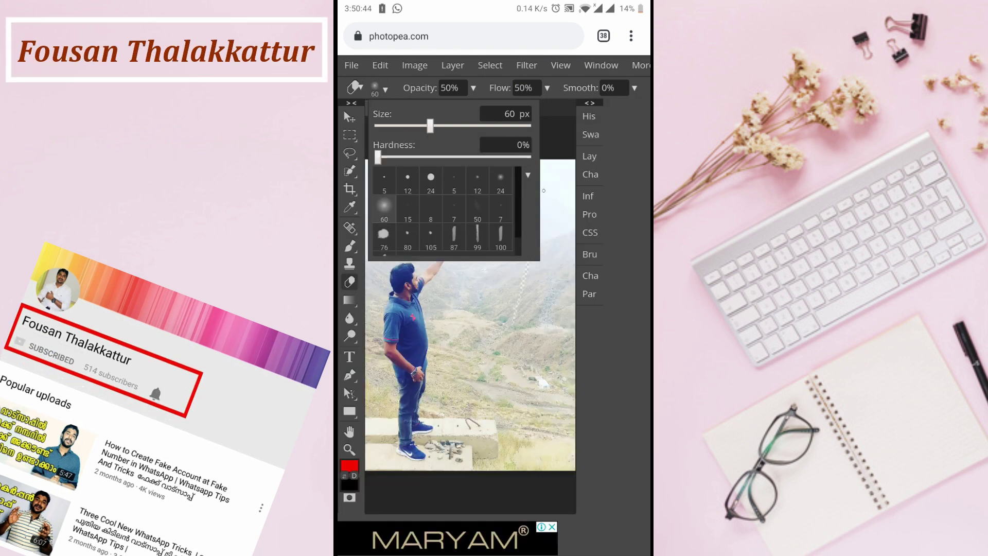
left_click_drag(430, 126, 472, 126)
left_click(540, 275)
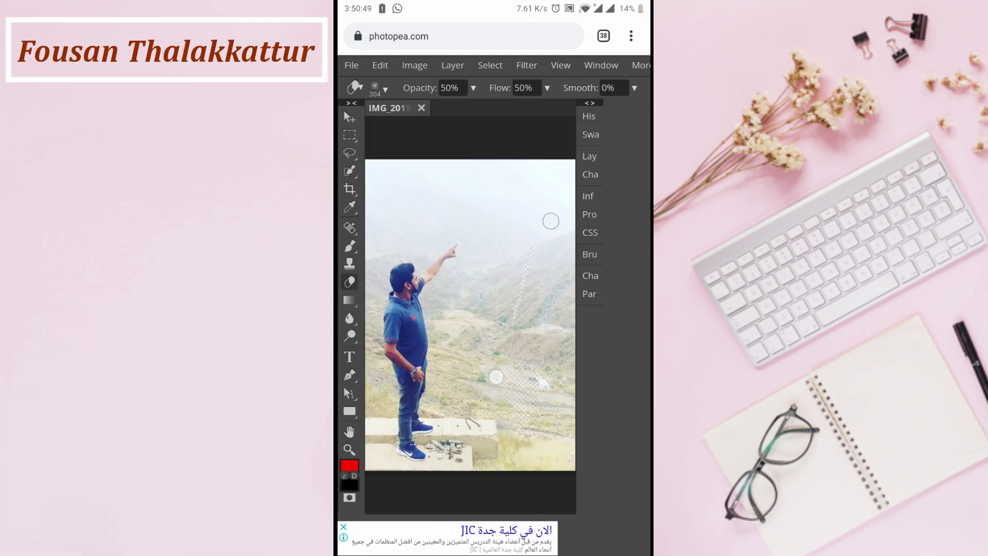
Softly erase the right side of the photo, including the lower rocks and upper haze
left_click_drag(551, 221, 530, 361)
left_click_drag(552, 265, 569, 439)
left_click_drag(498, 469, 497, 294)
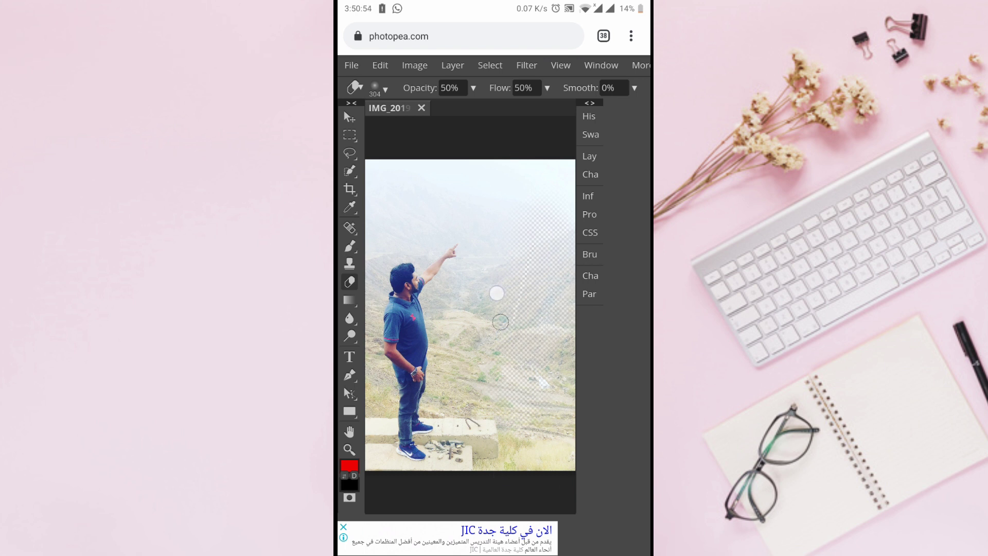
mouse_move(455, 450)
left_mouse_down()
mouse_move(479, 350)
mouse_move(550, 389)
left_mouse_up()
mouse_move(567, 289)
left_mouse_down()
mouse_move(535, 258)
mouse_move(520, 266)
mouse_move(525, 161)
mouse_move(499, 311)
mouse_move(500, 175)
mouse_move(497, 276)
mouse_move(519, 125)
left_mouse_up()
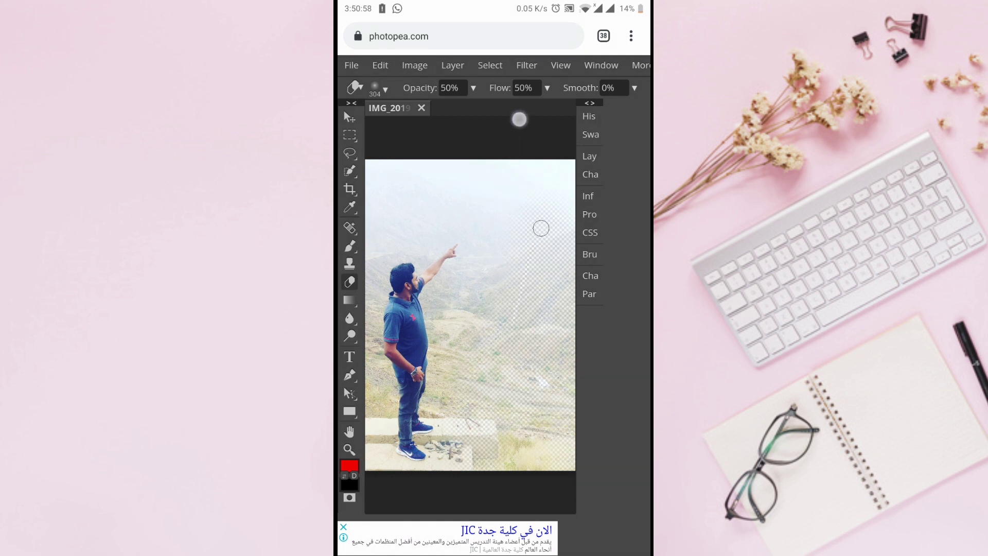
left_click_drag(504, 241, 520, 120)
Export the edited photo as PNG via File > Export as
left_click(352, 64)
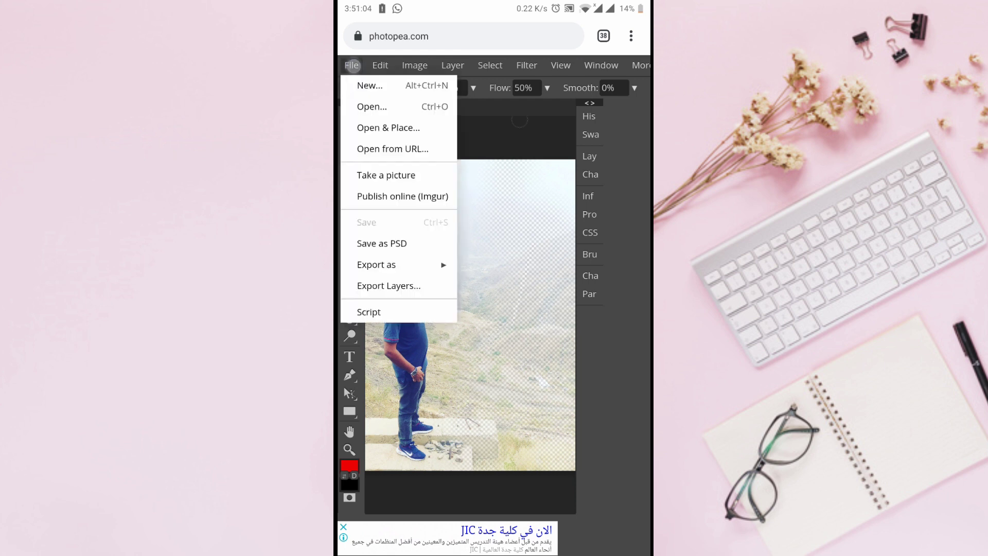
left_click(430, 266)
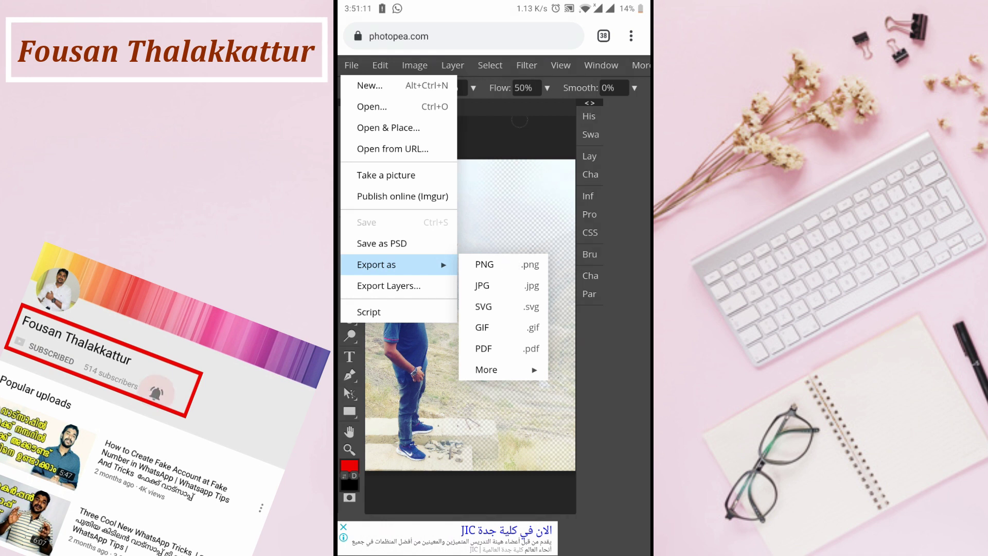
left_click(511, 265)
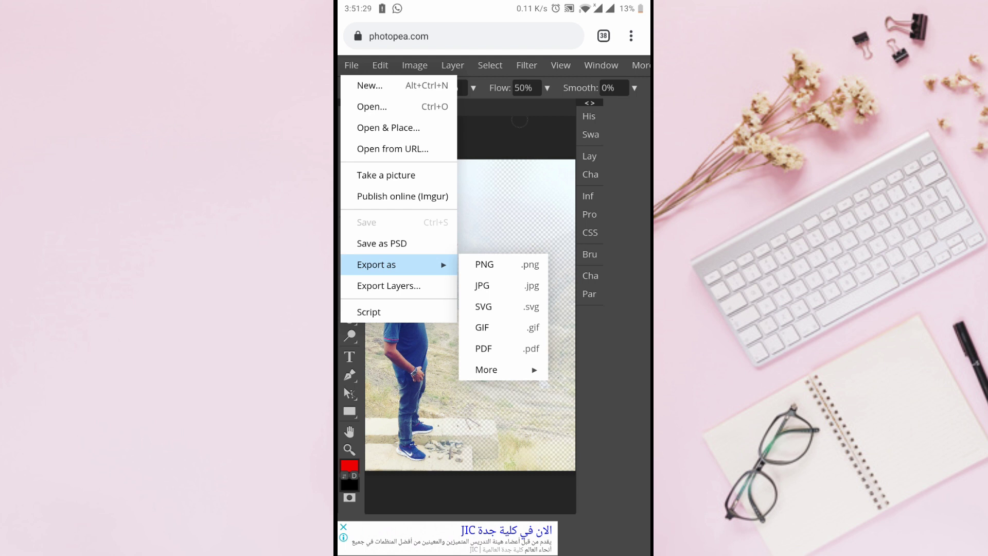
left_click(631, 35)
left_click(541, 306)
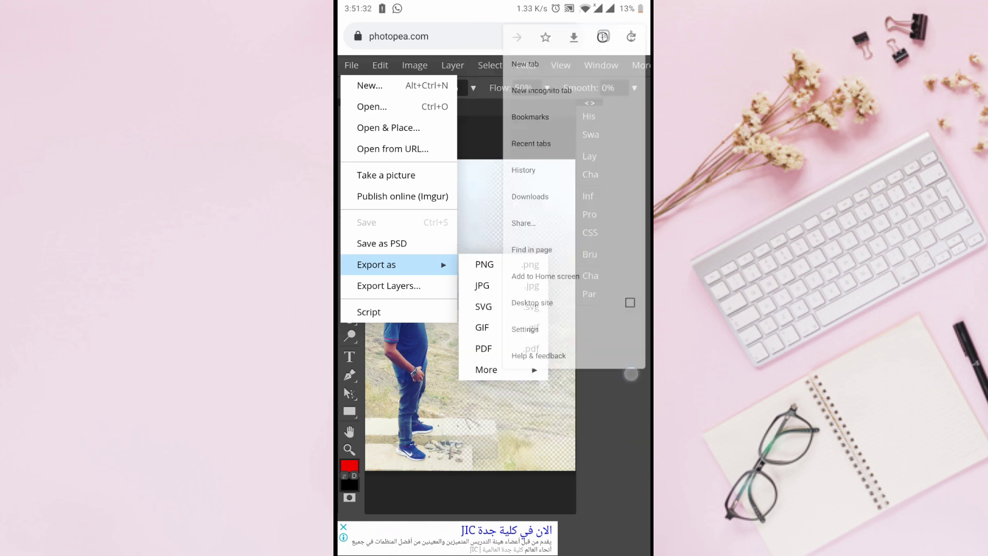